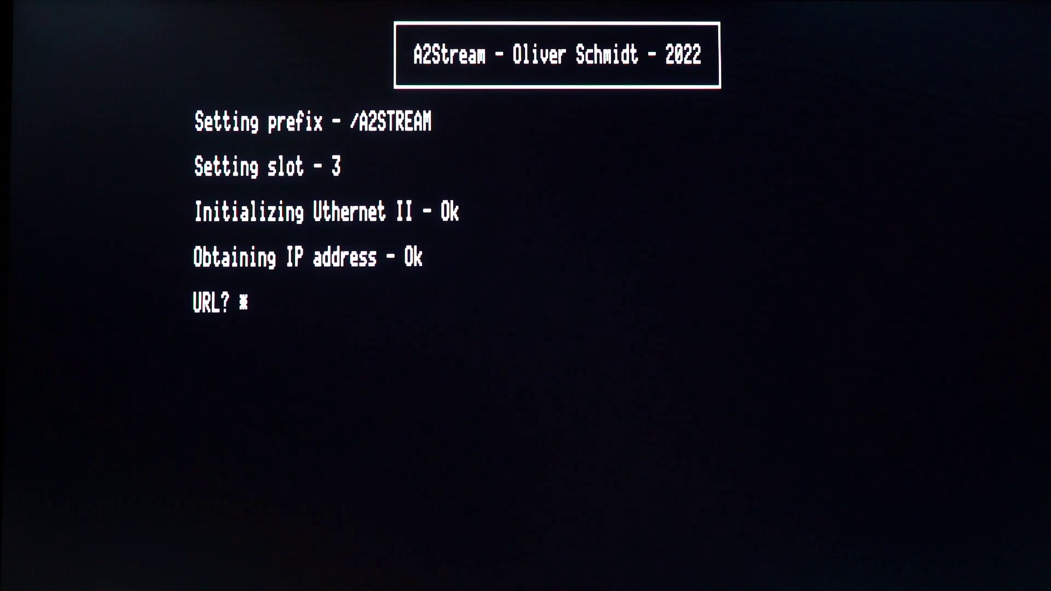
text(http://)
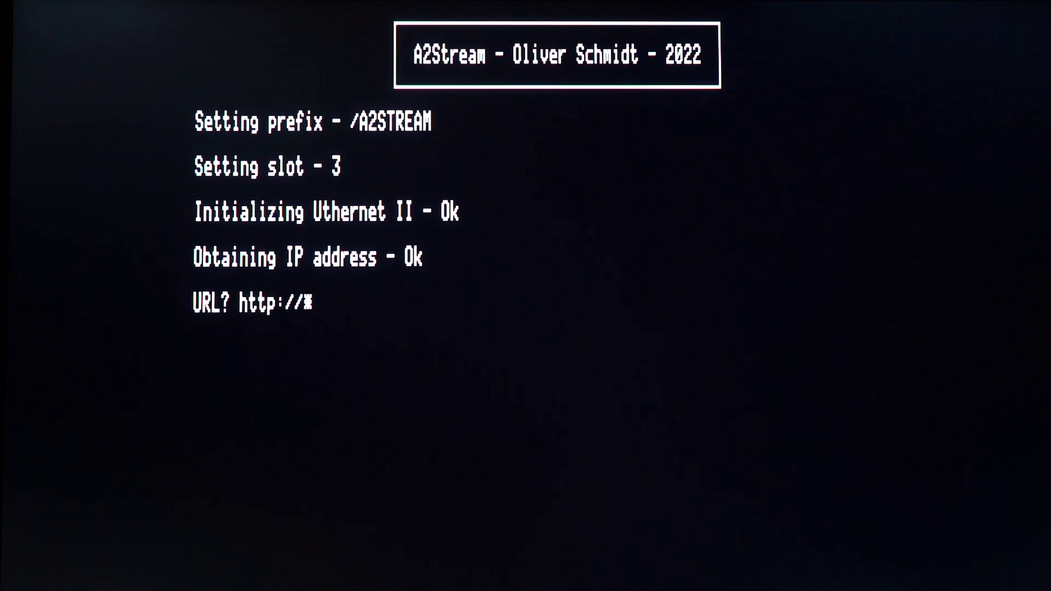
text(pascalsc)
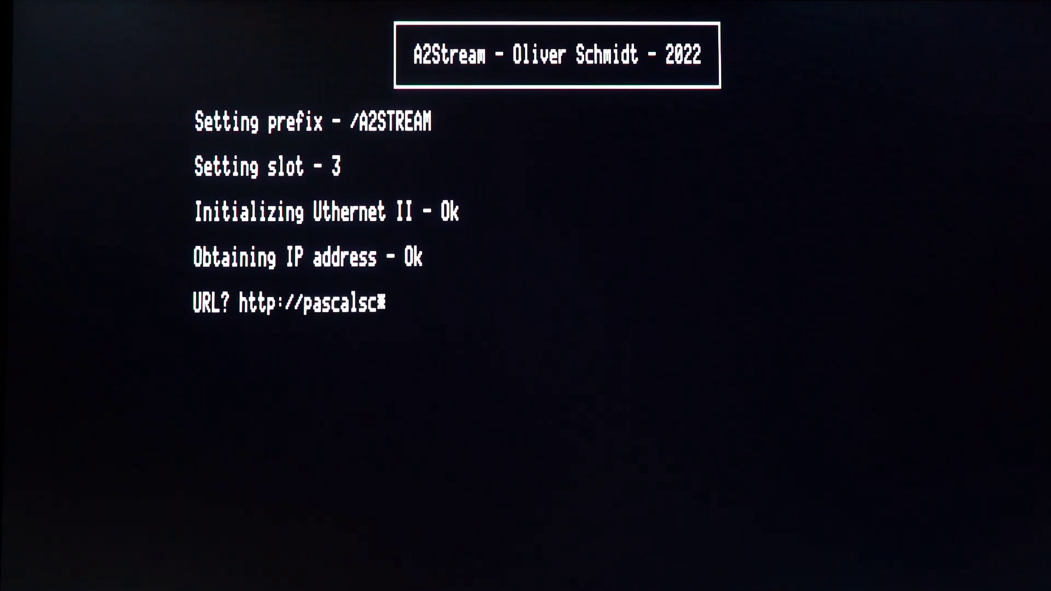
text(hmidt.de)
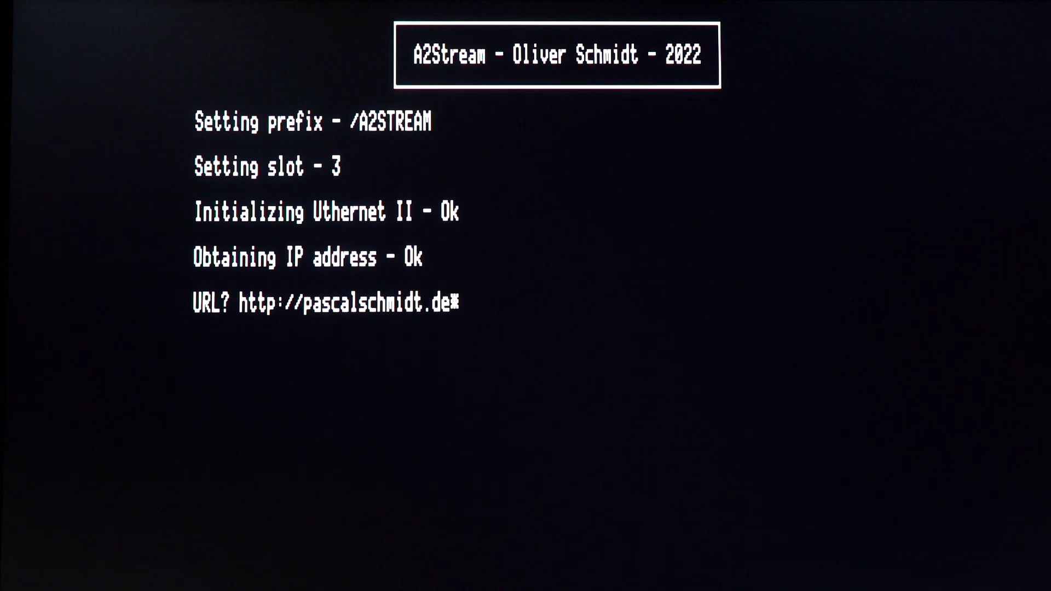
text(/data/)
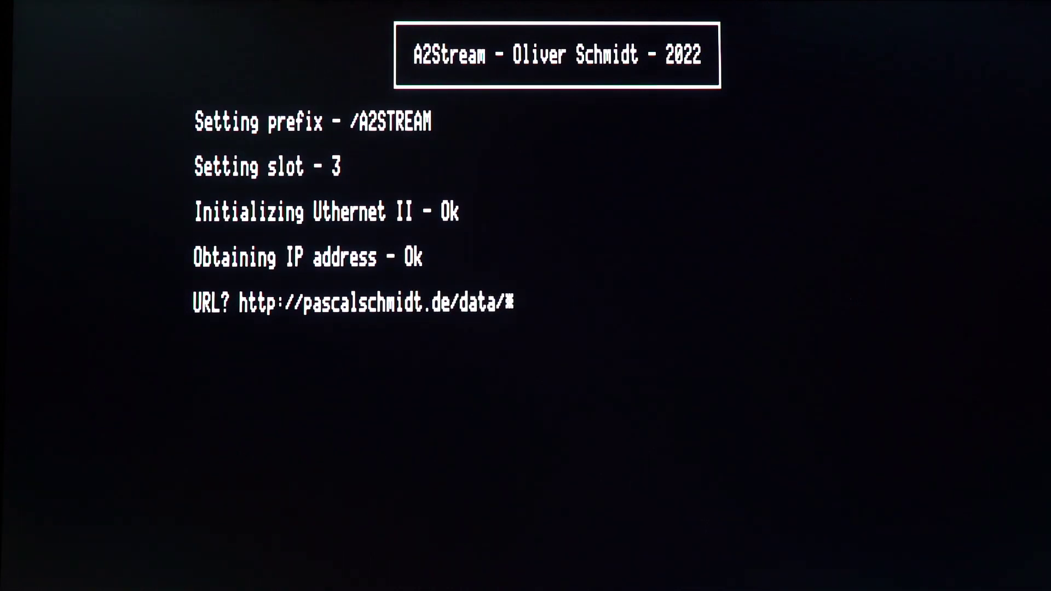
text(How)
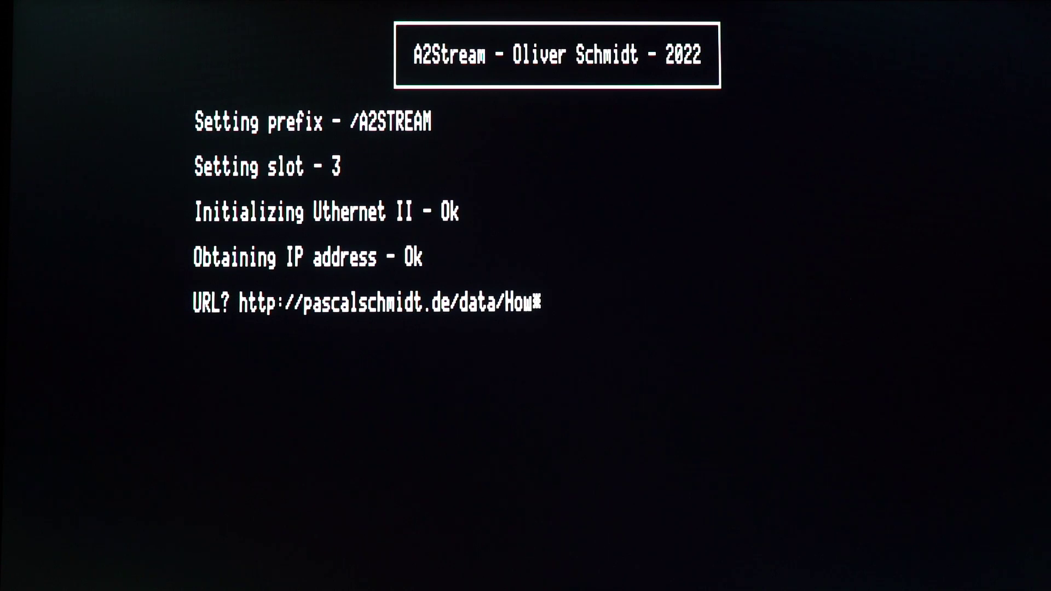
text(sItS)
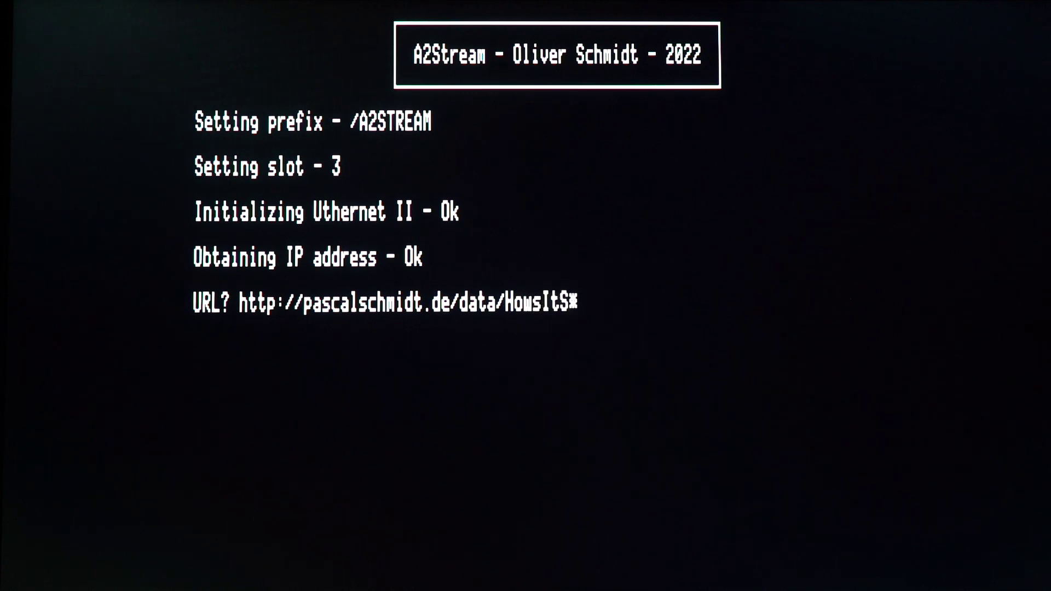
text(upposedT)
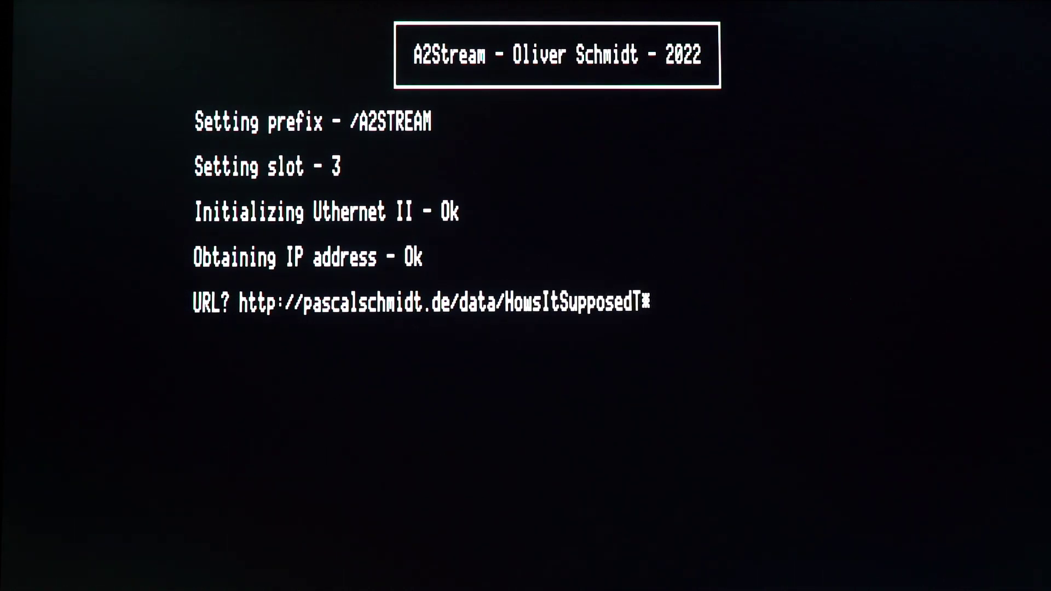
text(oFeel)
text(.a2stream)
- Submit the HowsItSupposedToFeel.a2stream address to stream it with its cover art
key(Return)
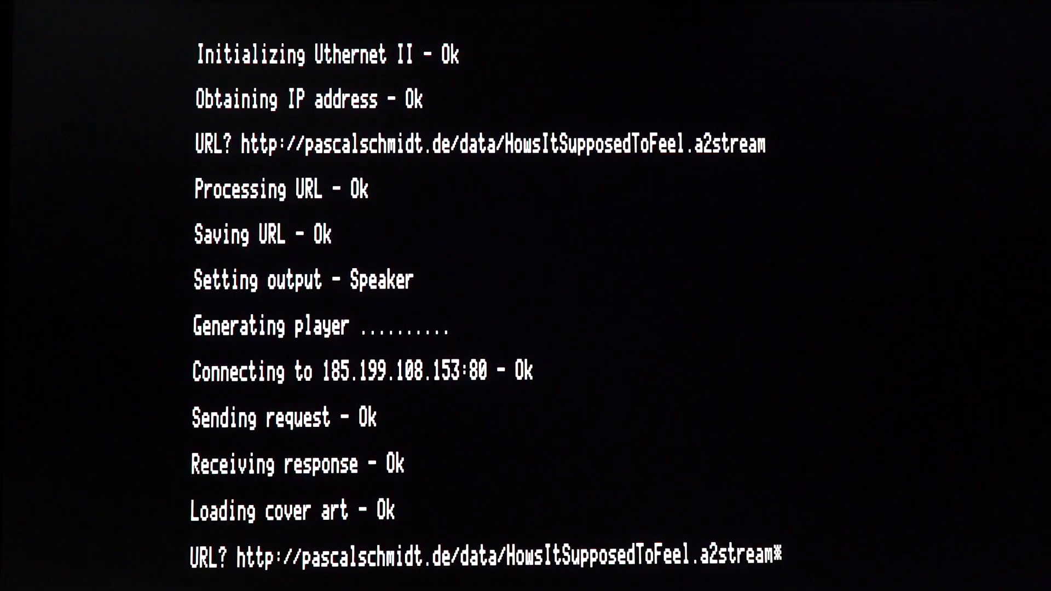
- Erase the old file name from the prefilled URL back toward /data/
key(BackSpace)
key(BackSpace)
key(BackSpace)
key(BackSpace)
key(BackSpace)
key(BackSpace)
key(BackSpace)
key(BackSpace)
key(BackSpace)
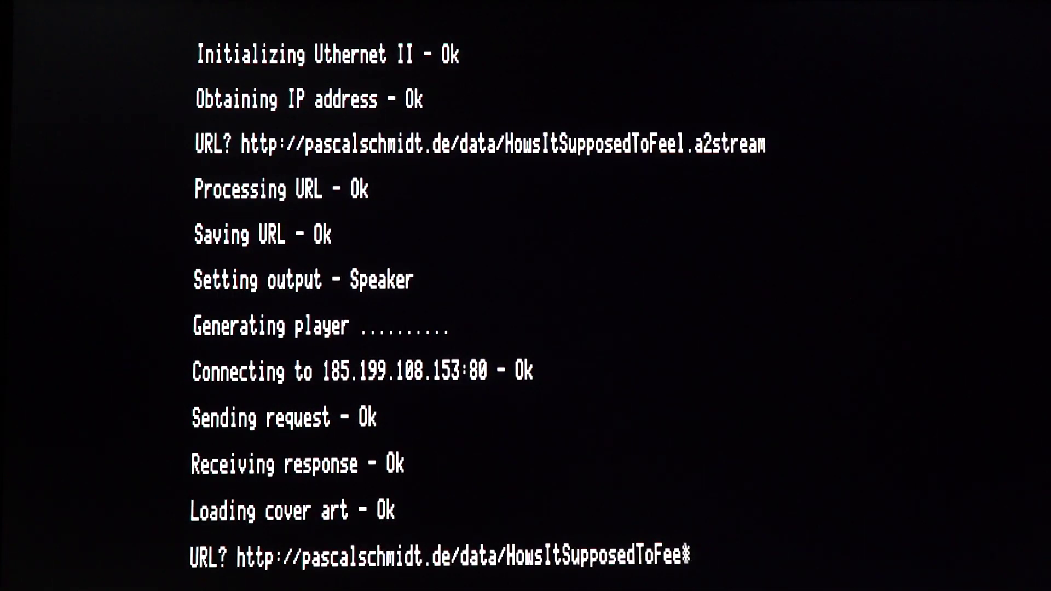
key(BackSpace)
key(BackSpace)
key(BackSpace)
key(BackSpace)
key(BackSpace)
key(BackSpace)
key(BackSpace)
key(BackSpace)
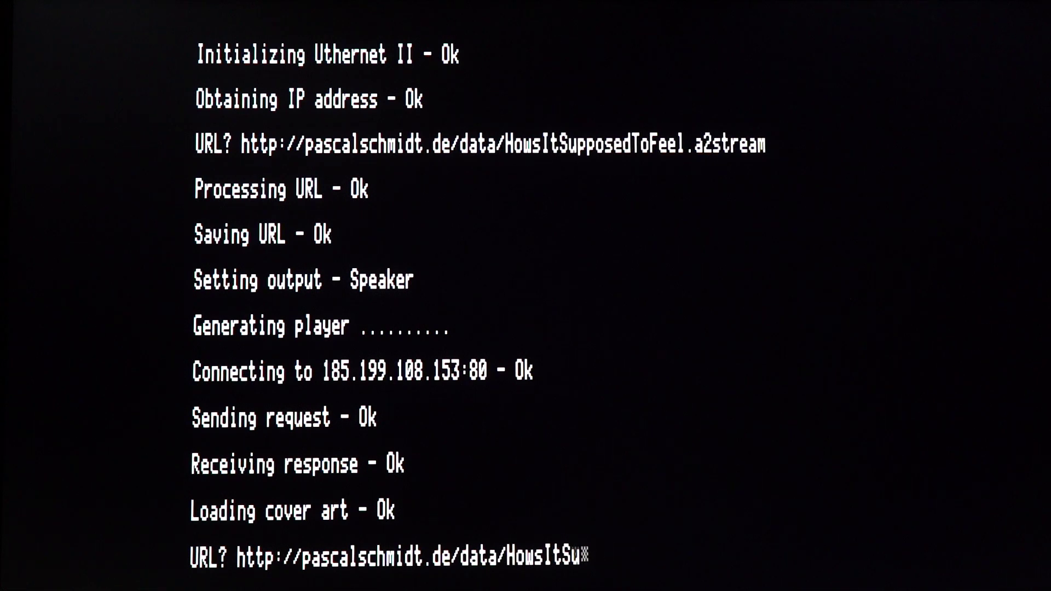
key(BackSpace)
key(BackSpace)
key(BackSpace)
key(BackSpace)
key(BackSpace)
key(BackSpace)
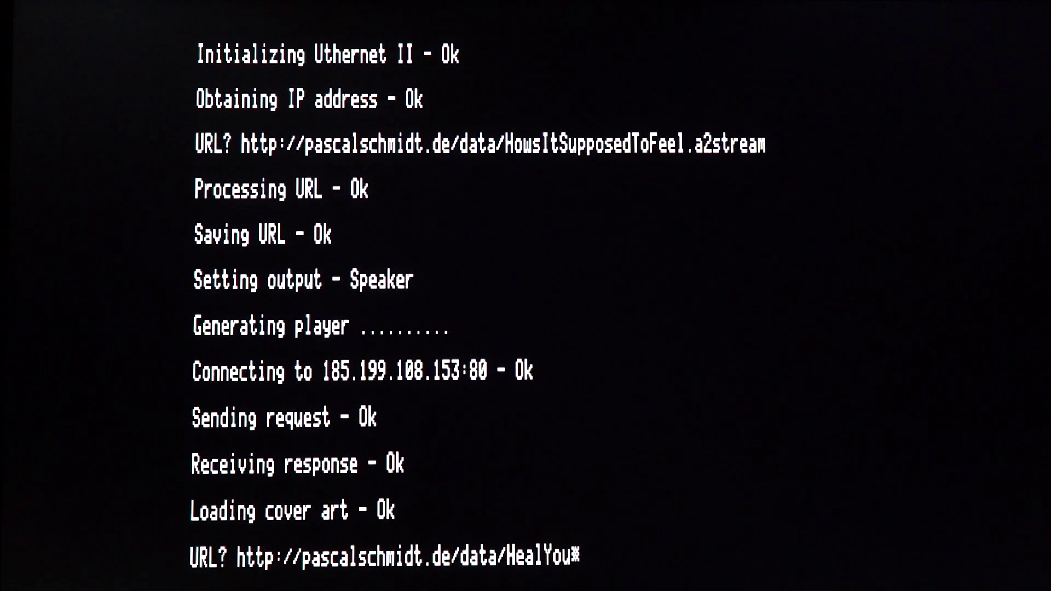
text(.a2stream)
key(Return)
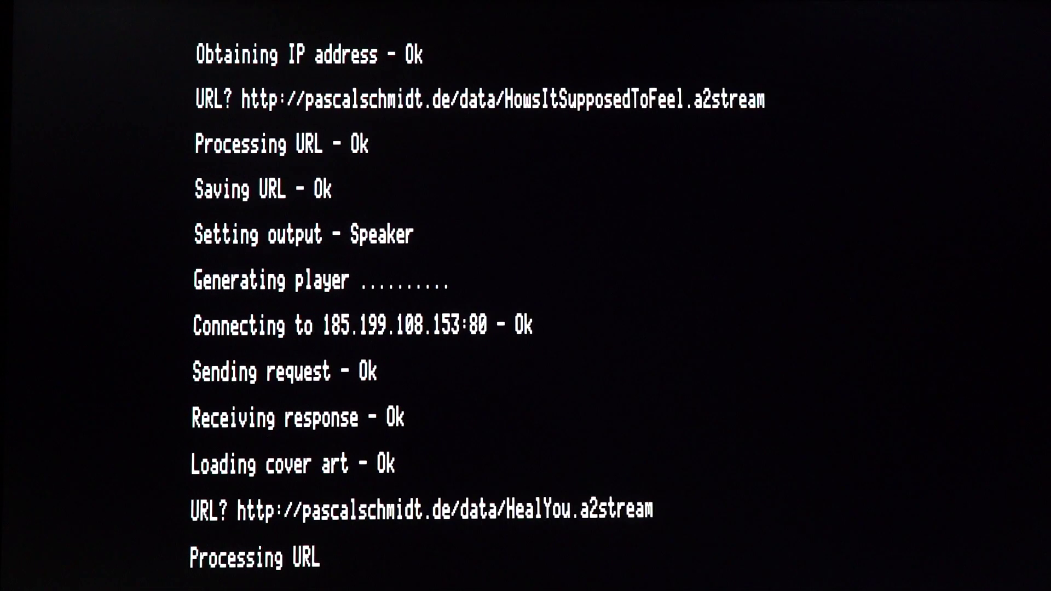